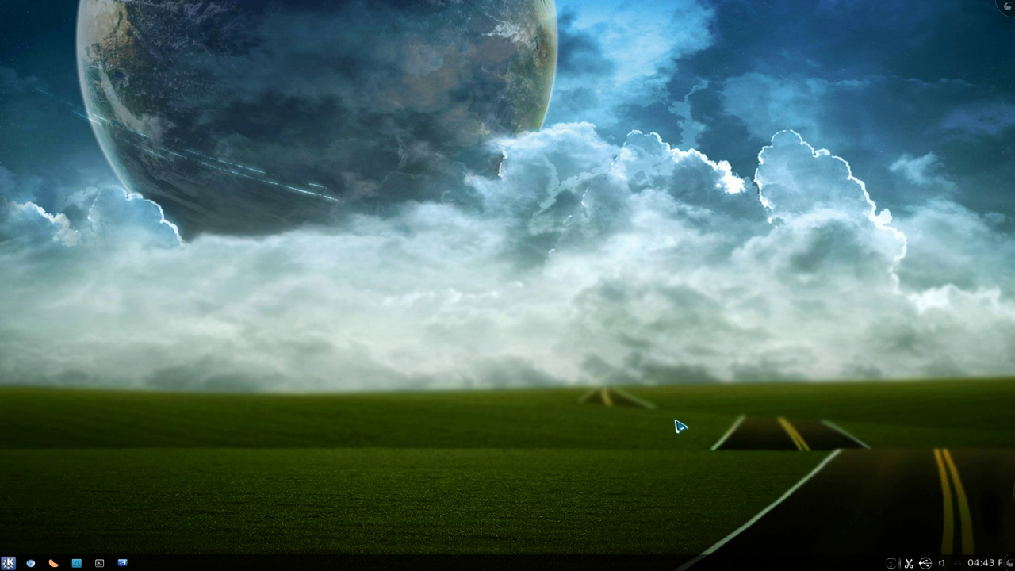
Start Videocatcher from KRunner by searching for 'vide'
key(alt+F2)
text(vide)
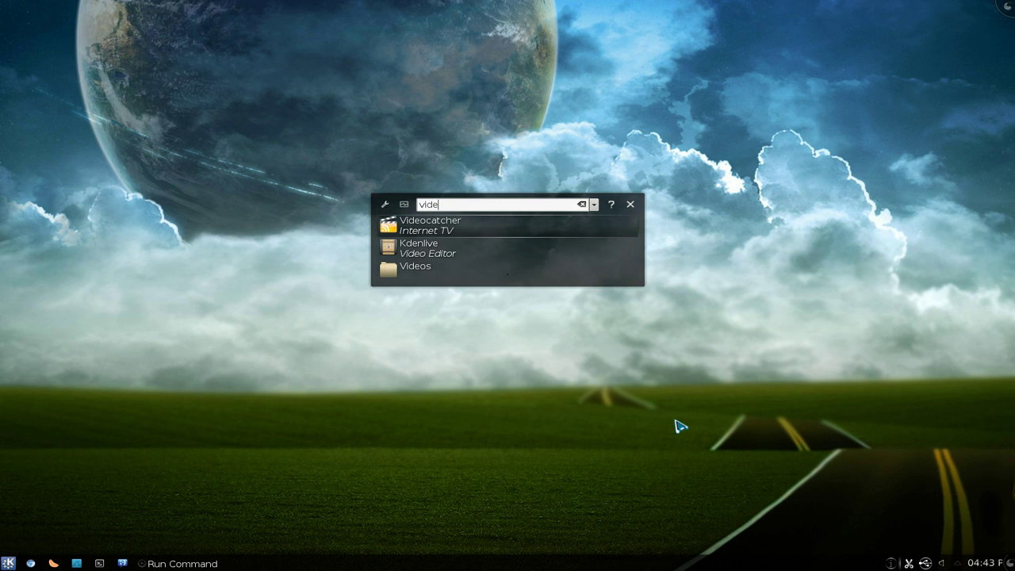
key(Return)
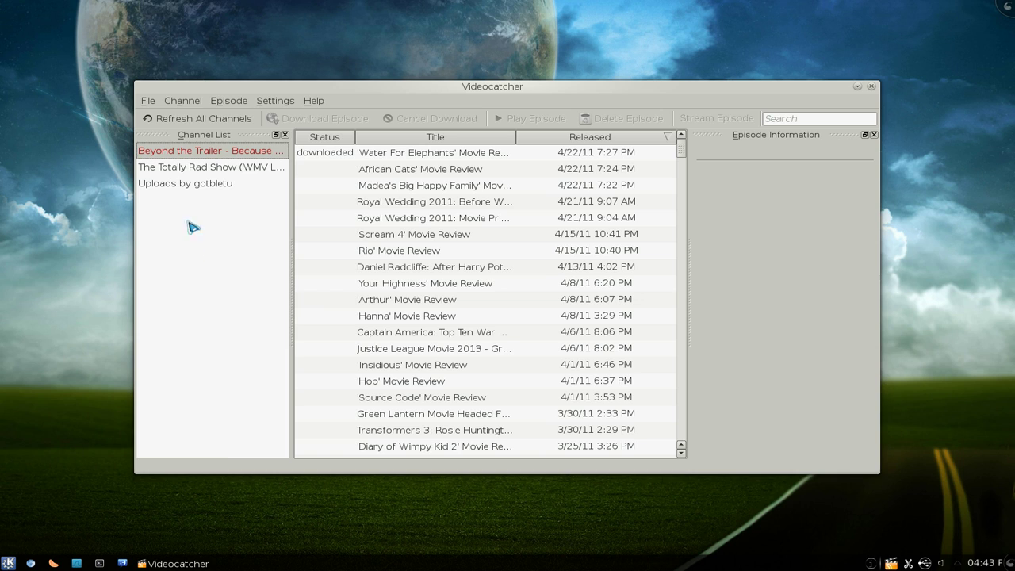
Look over the Channel menu, then view the Uploads by gotbletu and The Totally Rad Show episodes
click(182, 101)
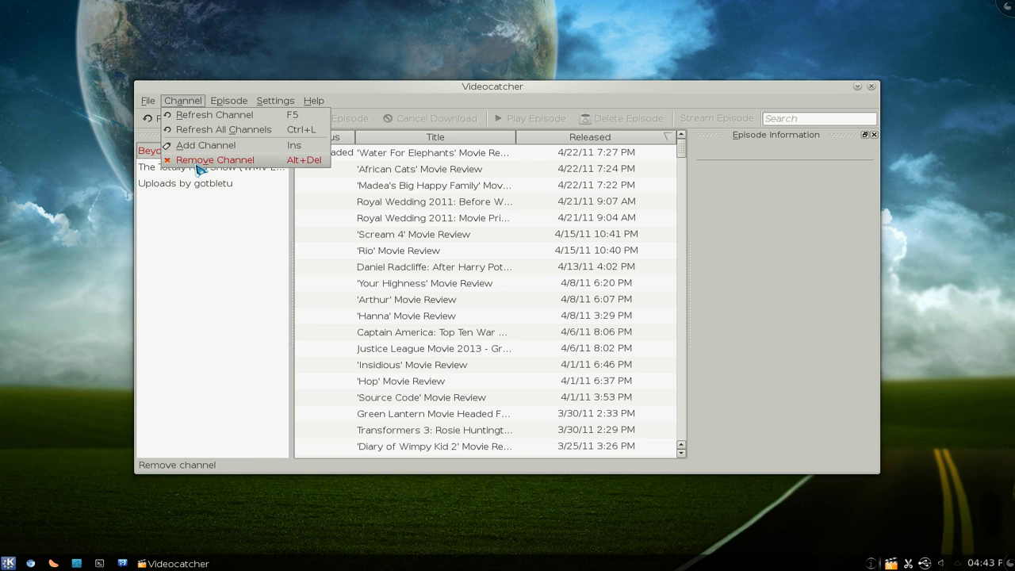
click(184, 232)
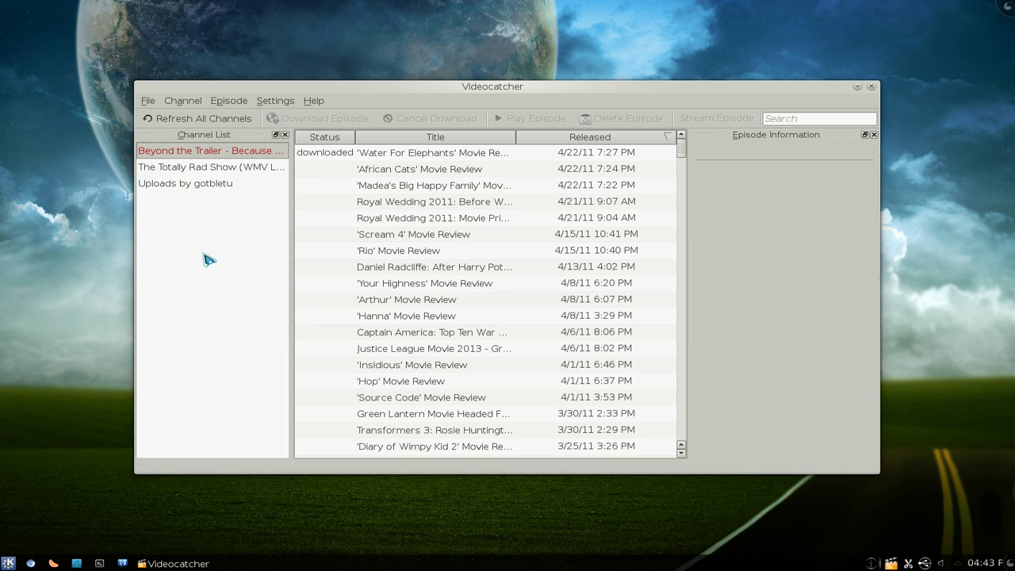
click(229, 187)
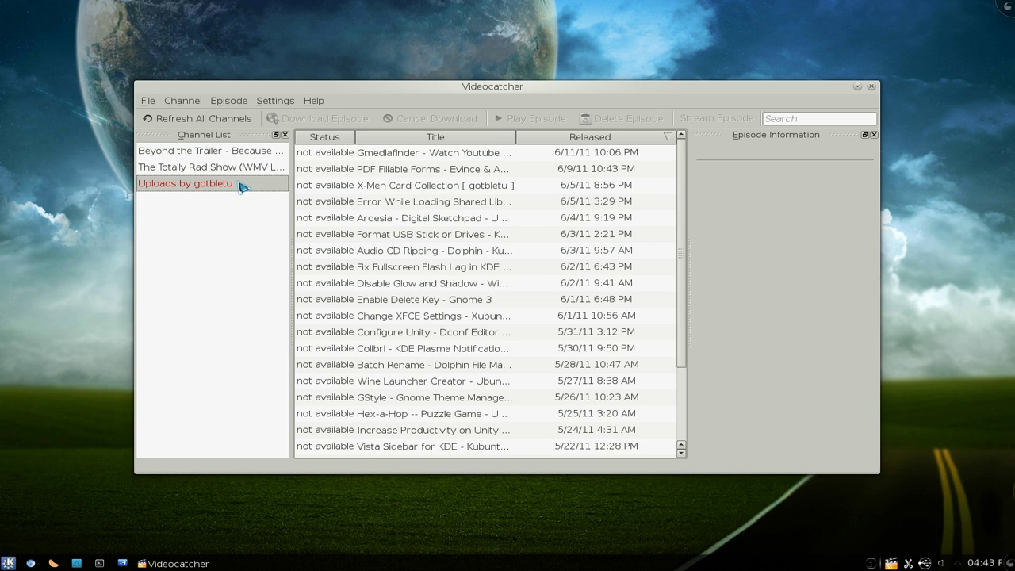
click(209, 168)
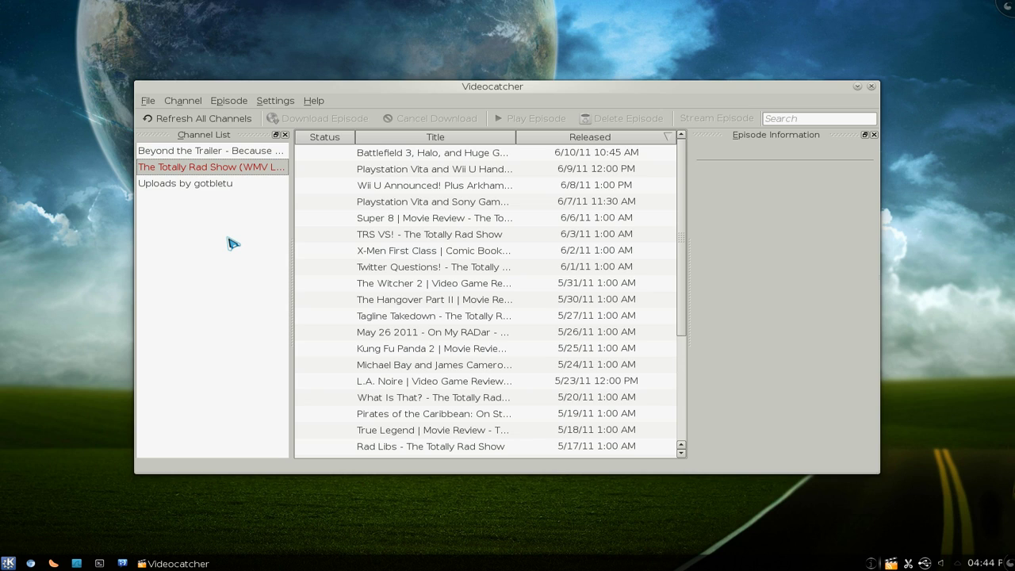
Play the downloaded 'Water For Elephants' episode from Beyond the Trailer
click(240, 154)
click(320, 157)
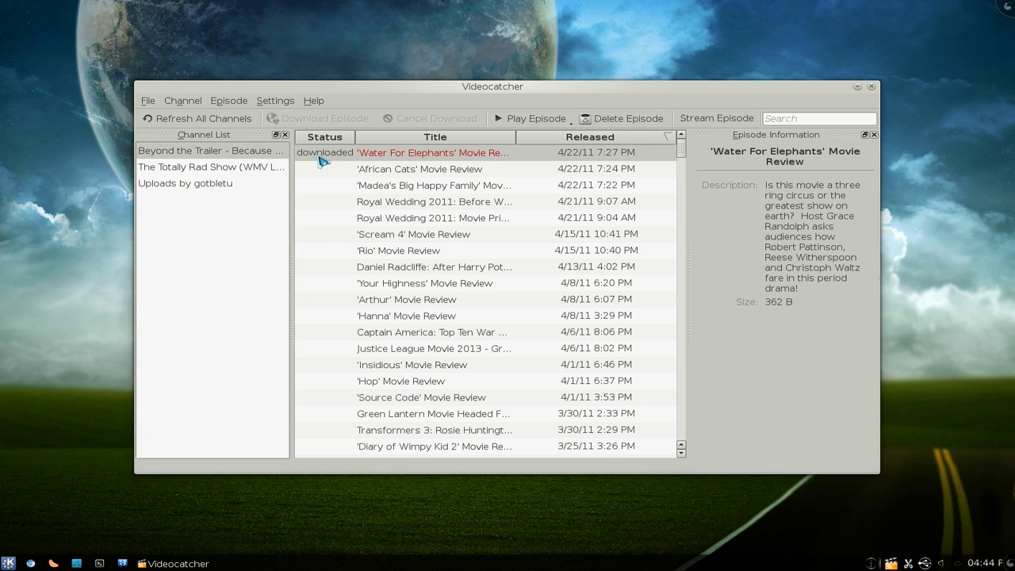
double_click(394, 158)
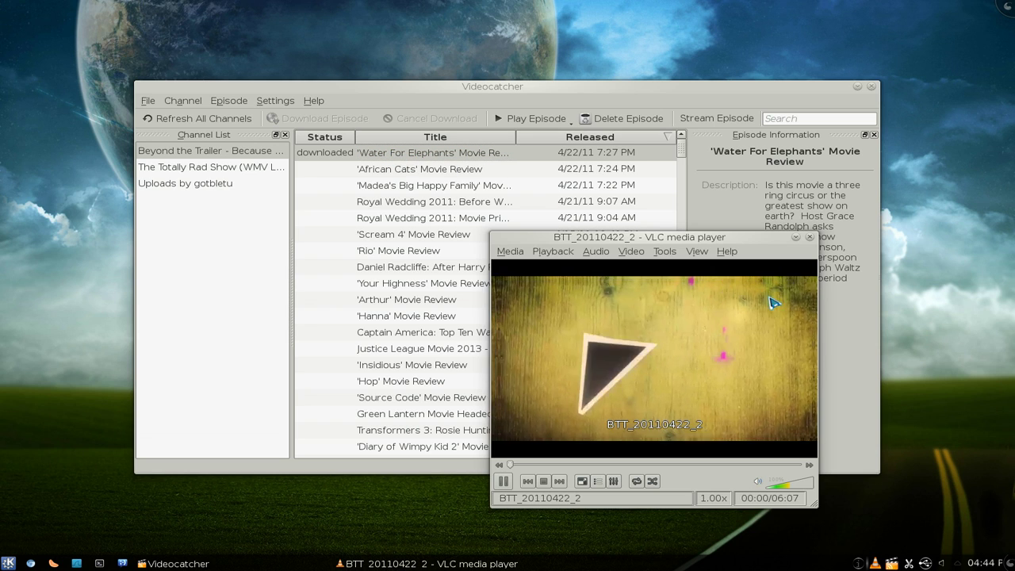
Close VLC and select the 'Madea's Big Happy Family' Movie Review episode
click(809, 238)
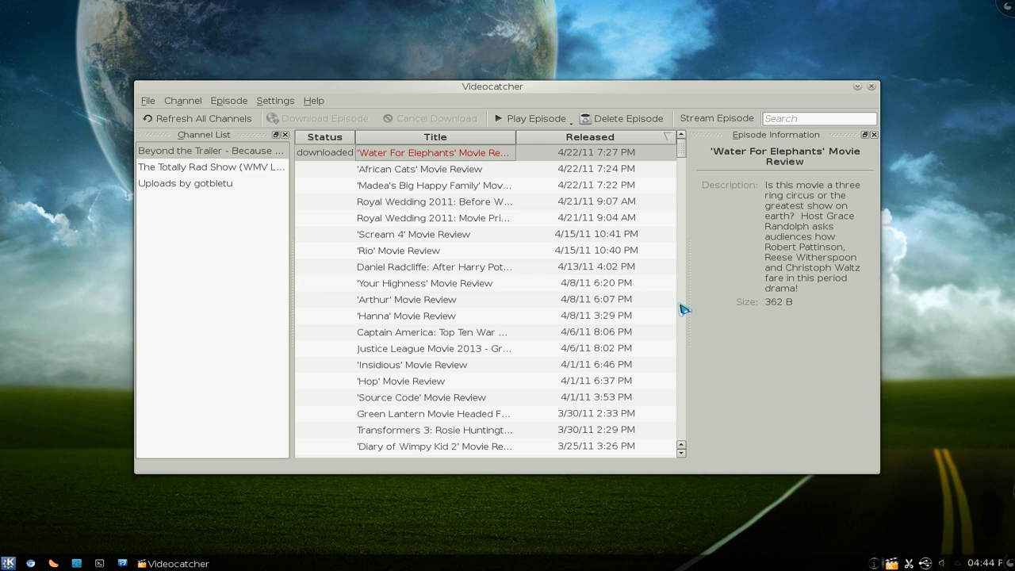
click(381, 189)
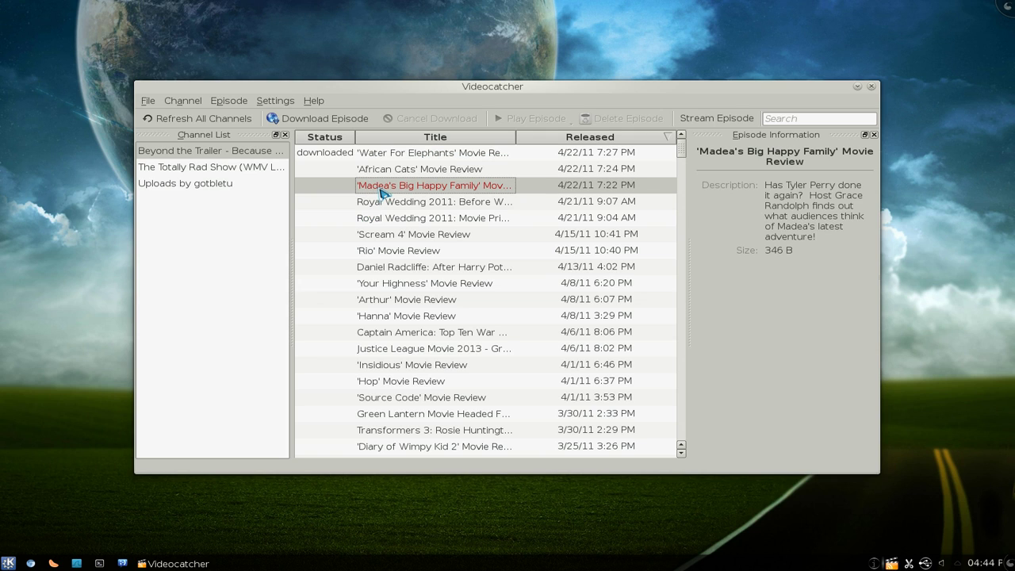
Stream 'Madea's Big Happy Family' in VLC without downloading, then close the player
click(727, 123)
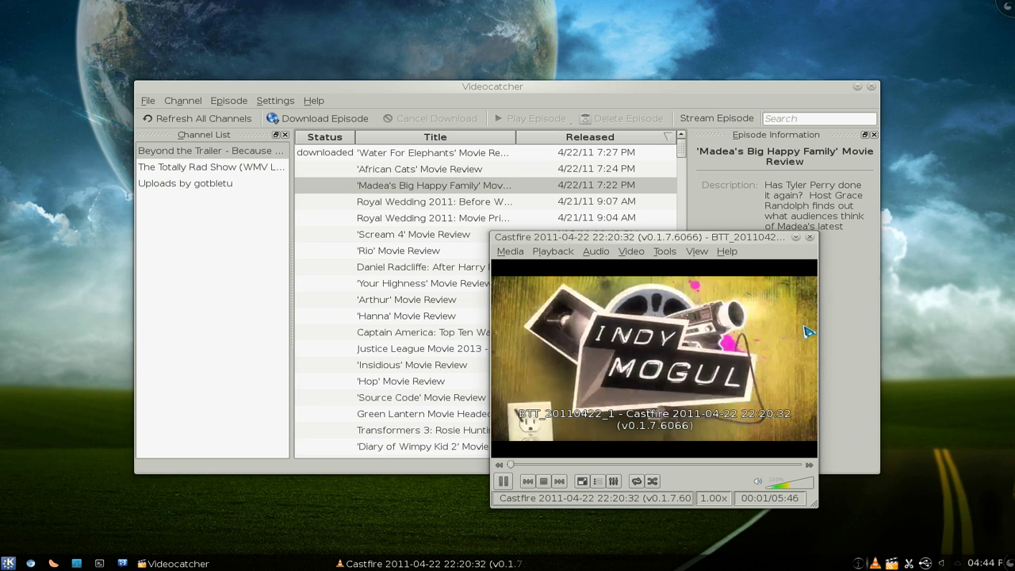
click(810, 238)
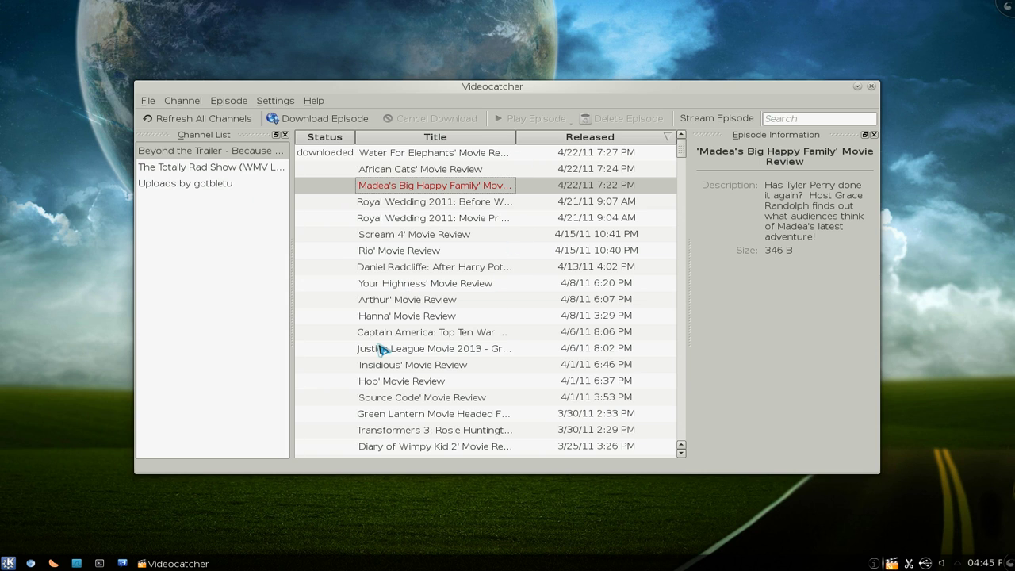
Browse the three channels and view the Fix Fullscreen Flash Lag episode's details
click(258, 167)
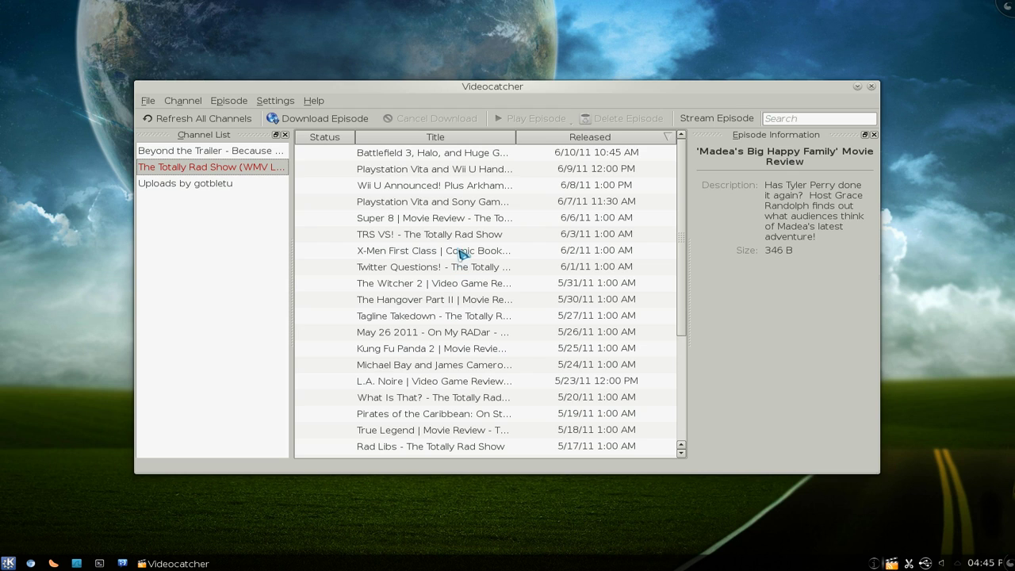
click(226, 184)
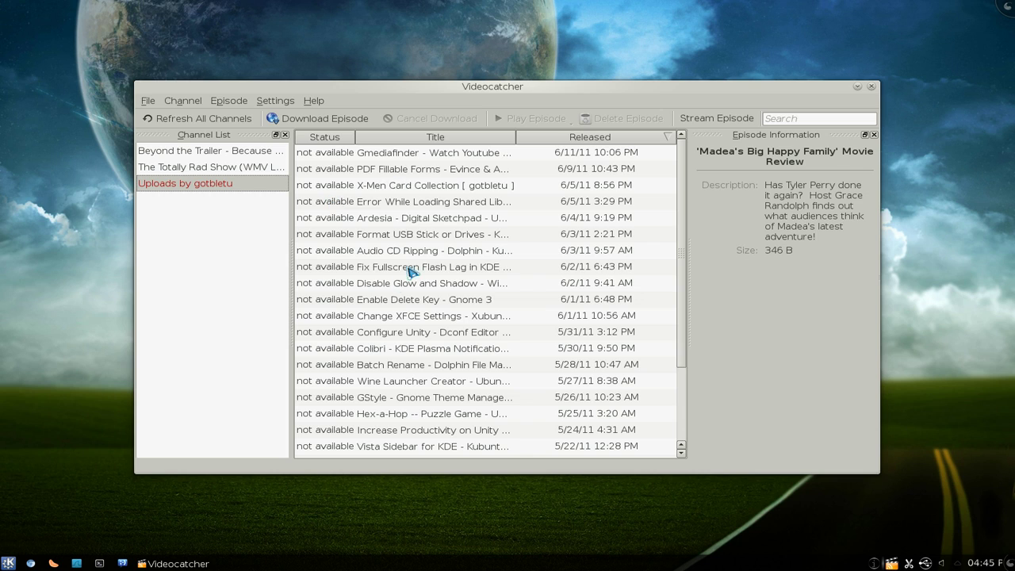
click(400, 269)
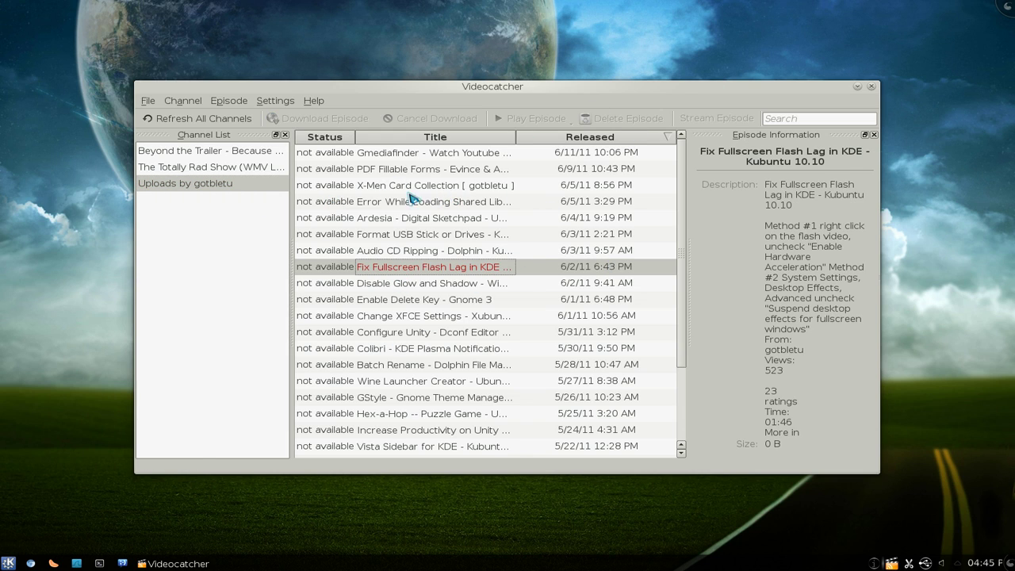
click(191, 155)
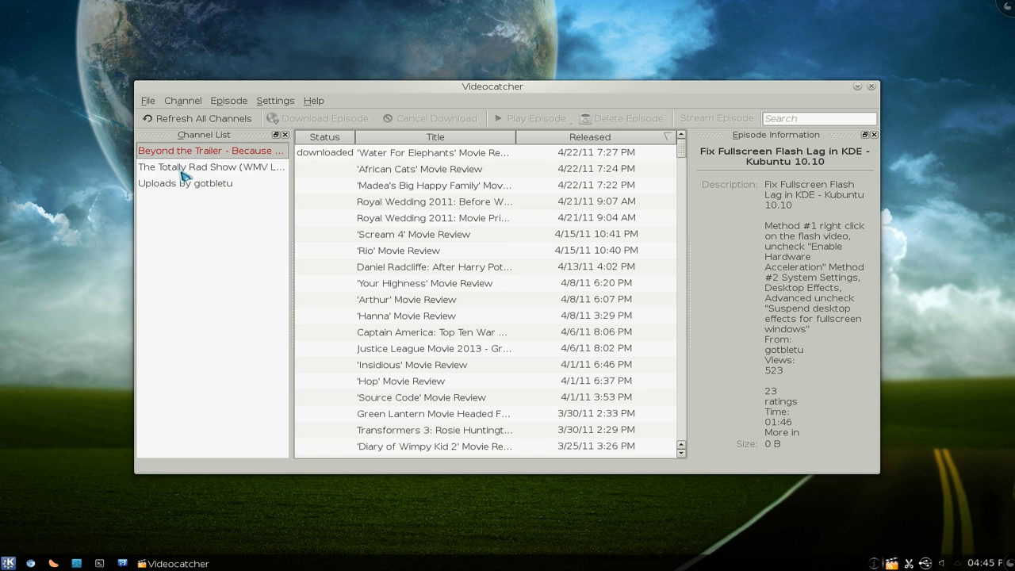
click(184, 170)
Refresh all channels from the Channel menu
click(181, 100)
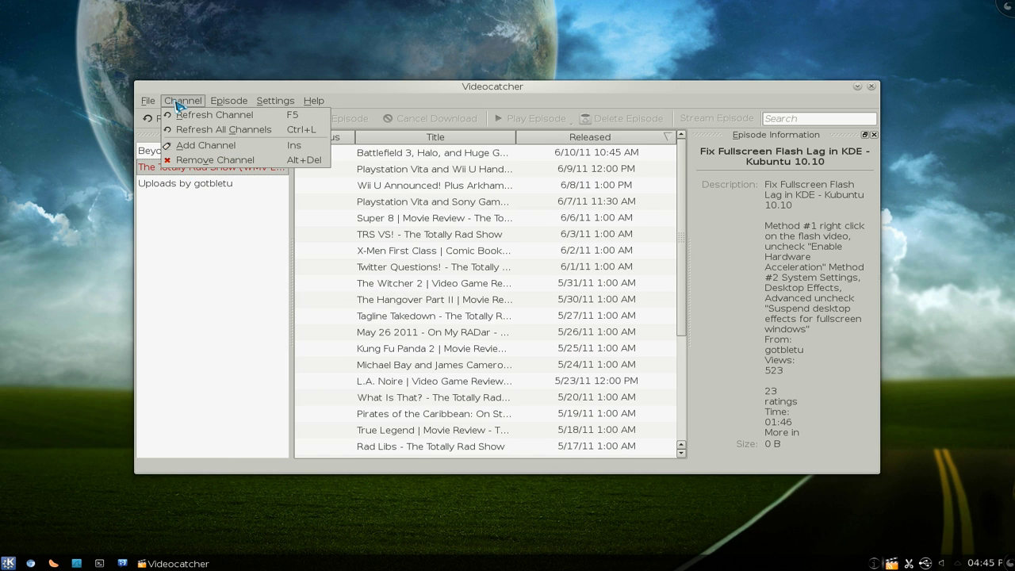
click(214, 129)
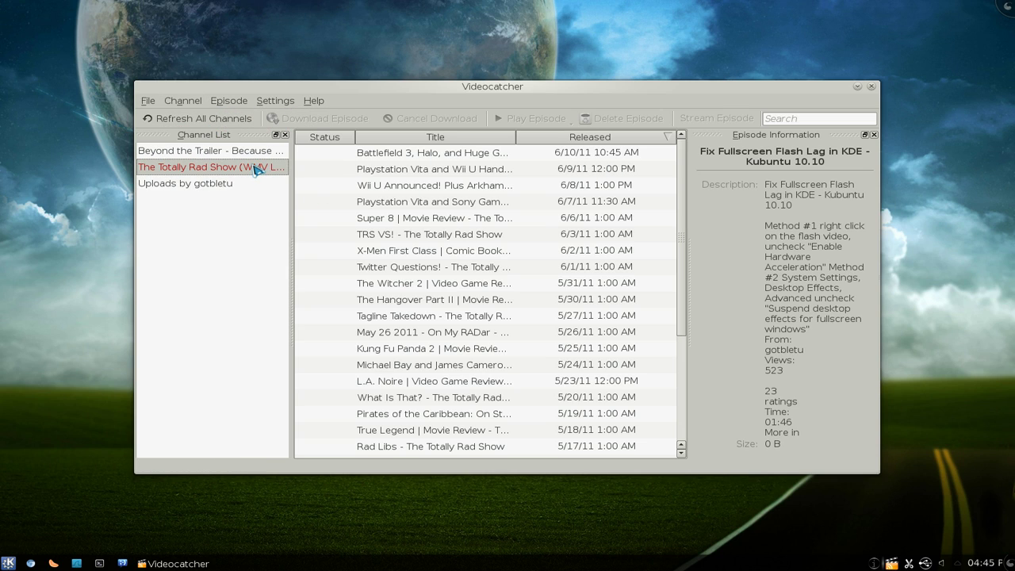
click(238, 104)
click(159, 158)
Select the Battlefield 3 E3 coverage episode and look over the Episode menu
click(343, 159)
click(229, 100)
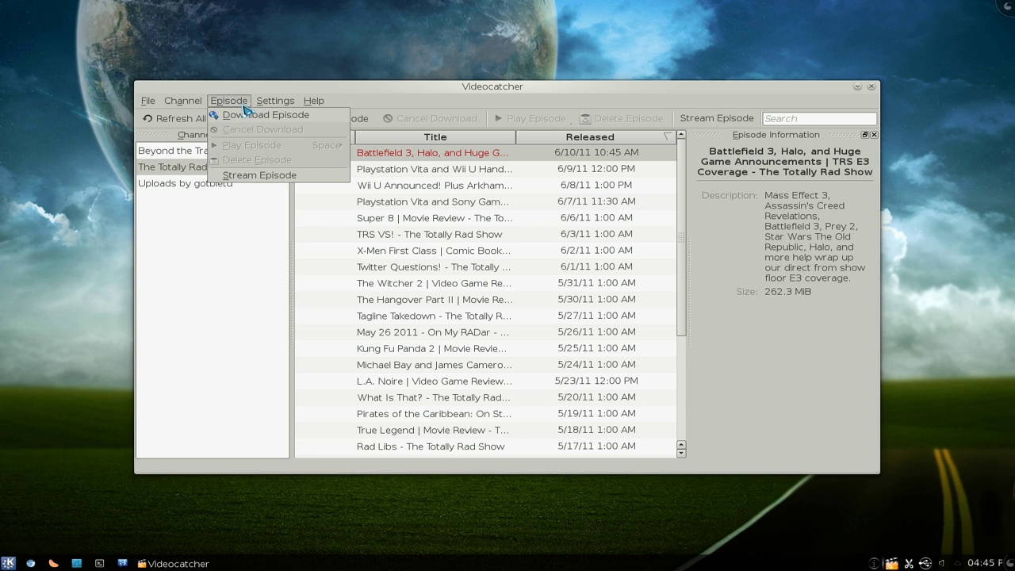
click(440, 181)
click(279, 102)
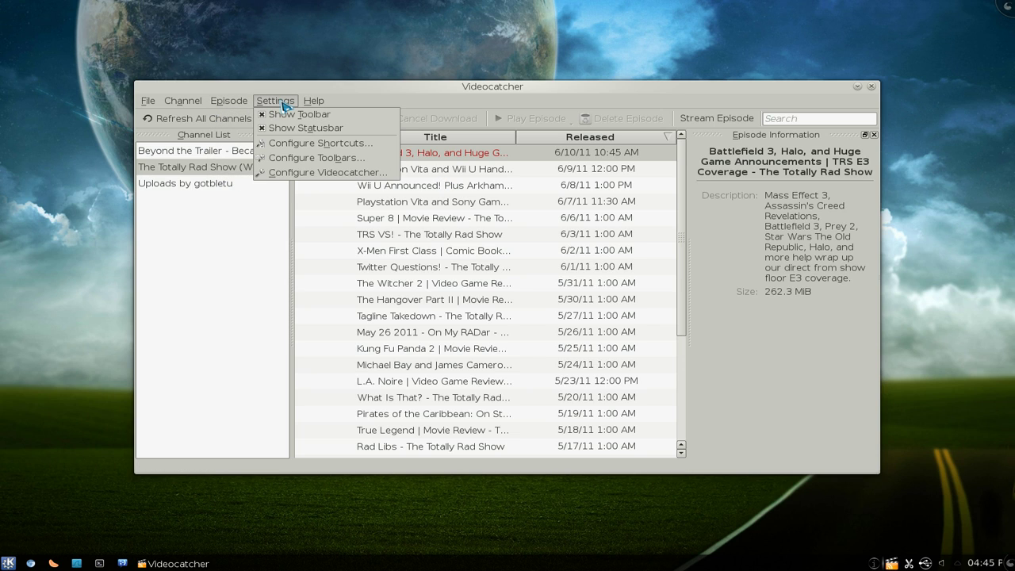
click(289, 158)
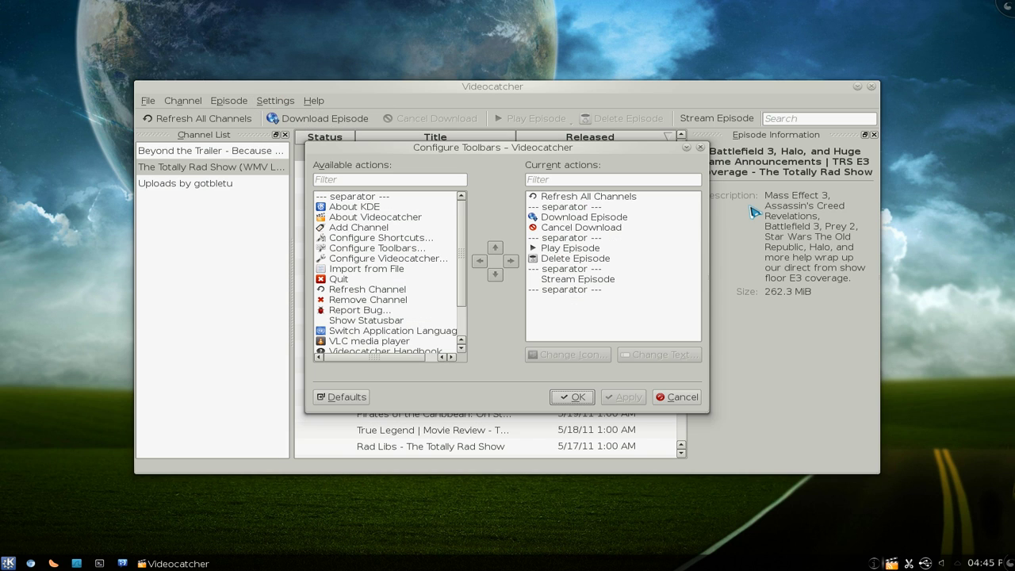
click(679, 398)
click(275, 101)
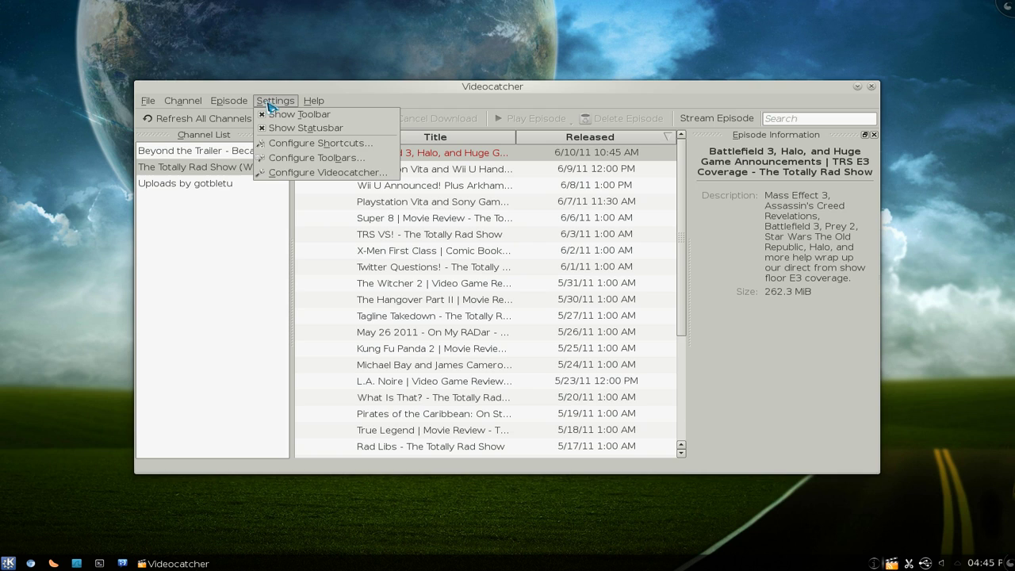
click(291, 173)
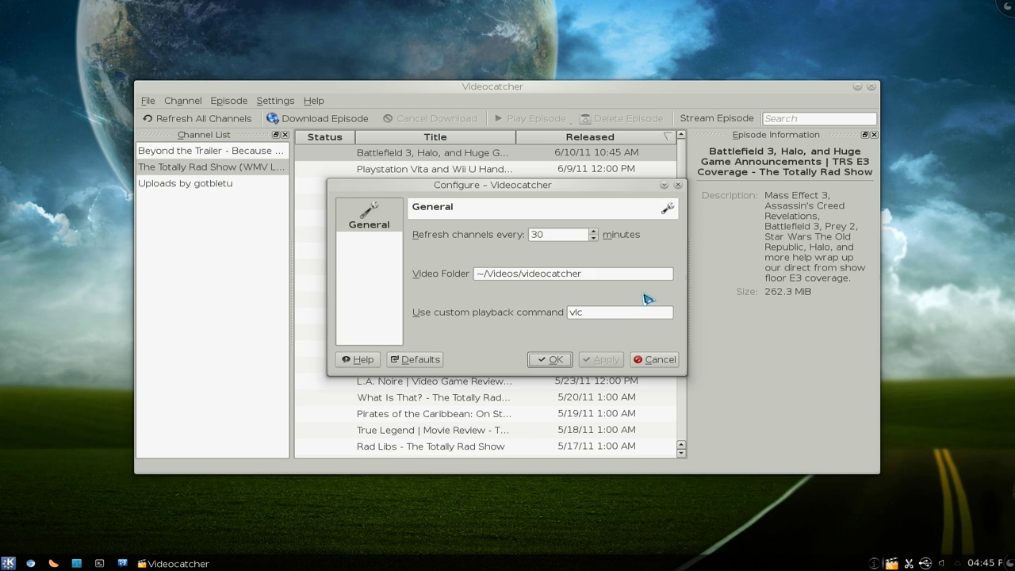
click(568, 236)
click(599, 274)
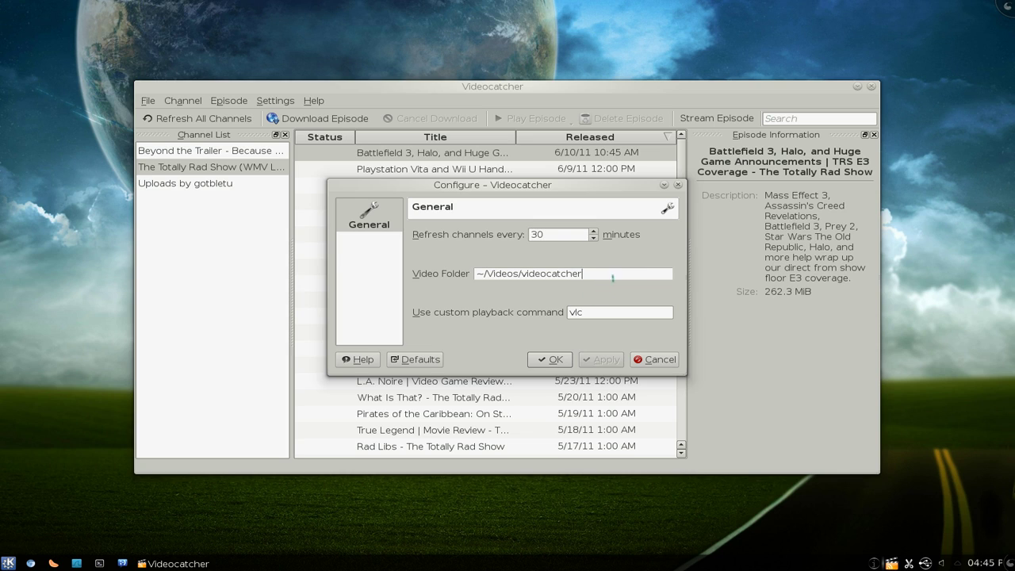
click(637, 316)
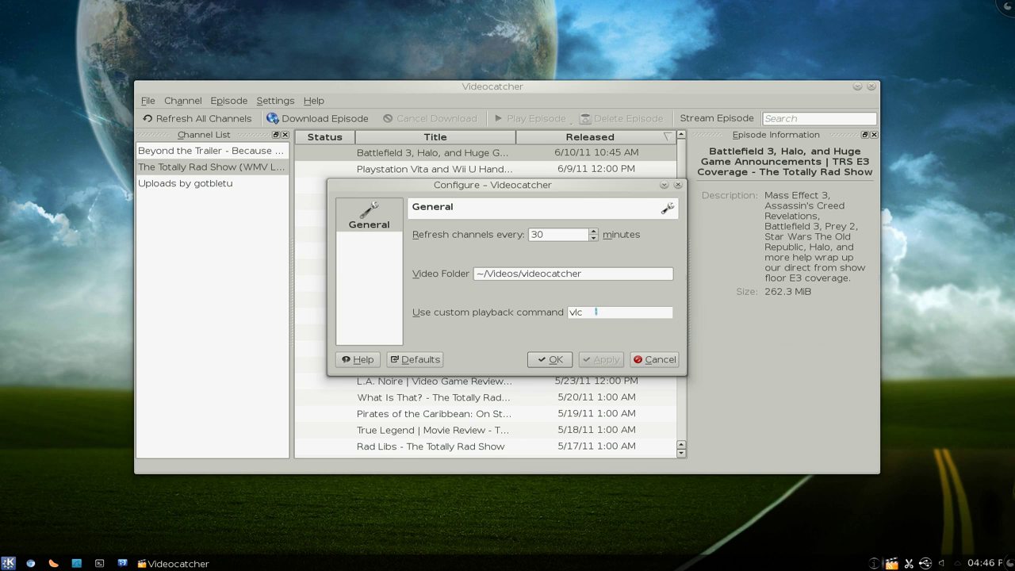
click(655, 359)
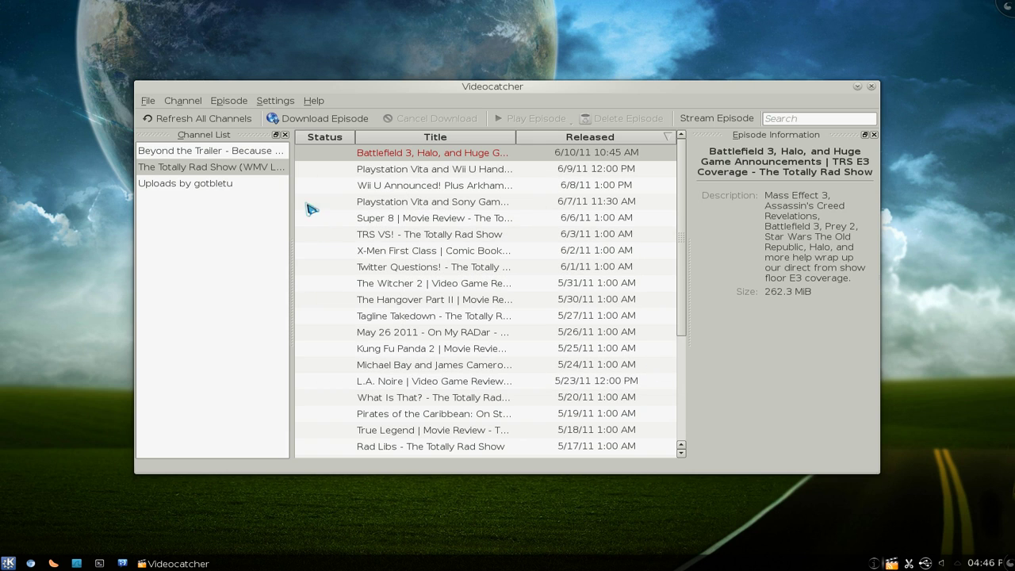
Look over the Help menu, refocus the channel list, and open the File menu to quit
click(313, 101)
click(215, 265)
click(228, 298)
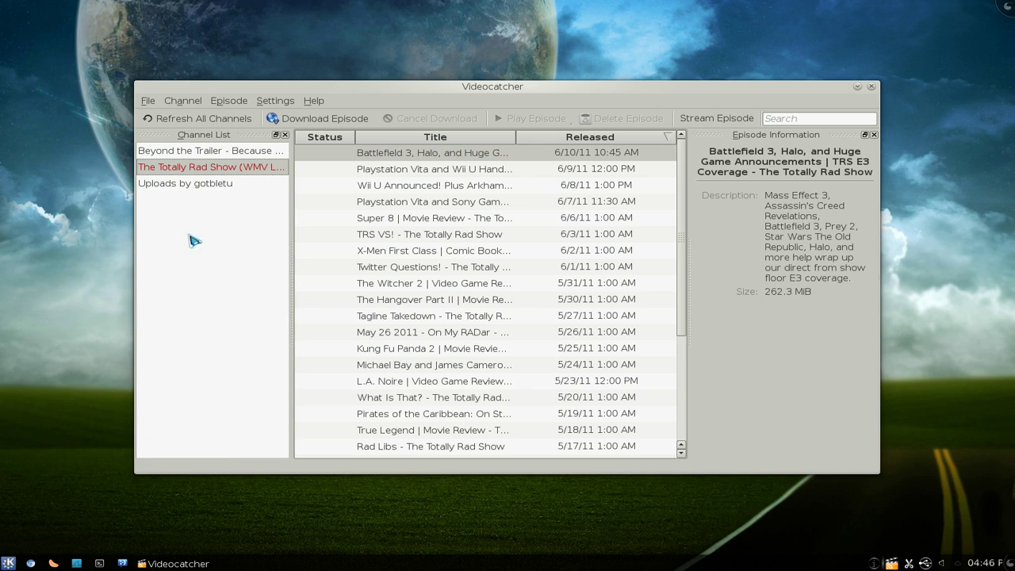
click(149, 101)
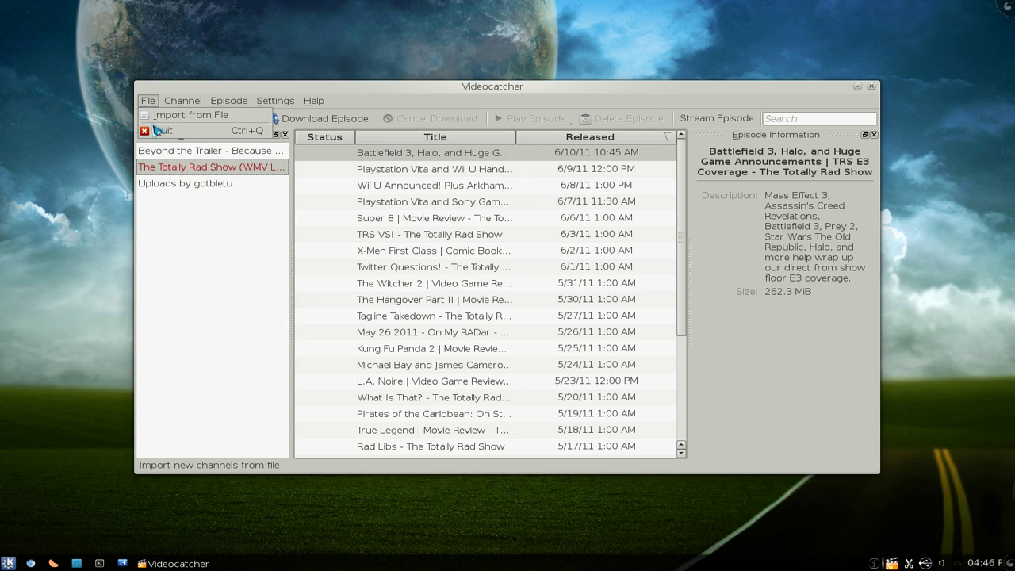